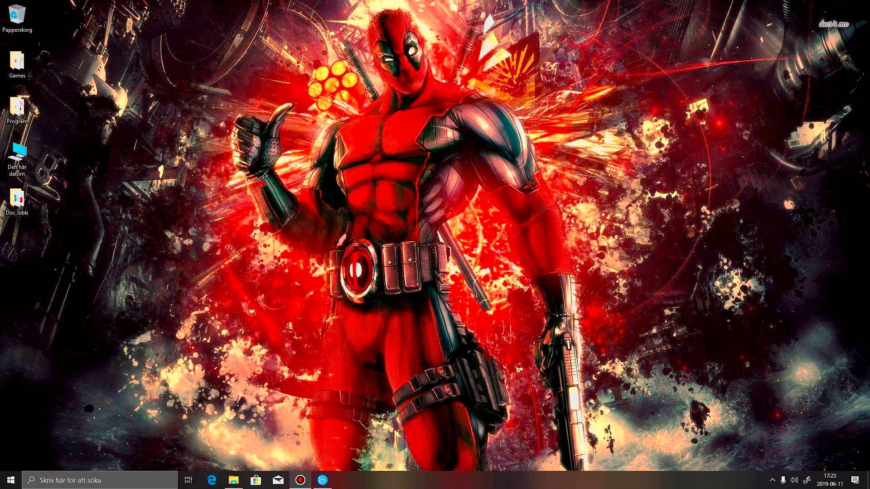
# Restore the Uplay launcher from the taskbar, showing the Anno 1800 game page
pyautogui.click(323, 481)
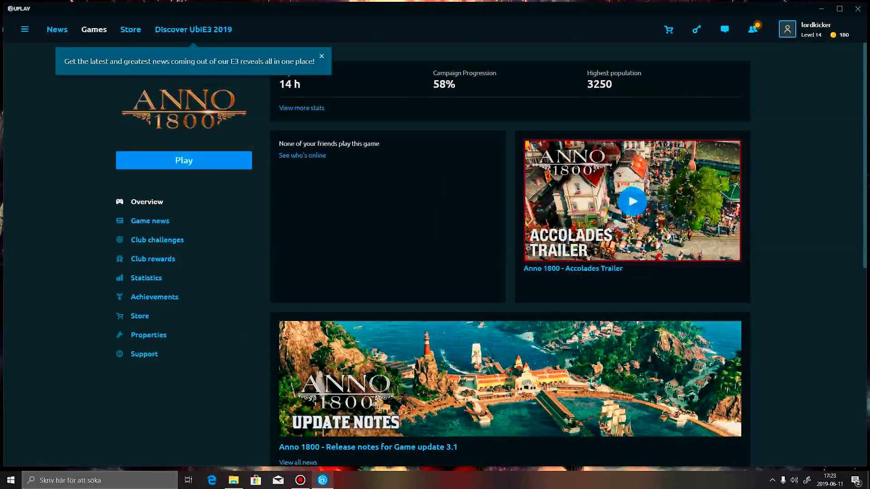
# Press Play for Anno 1800, then minimize Uplay to reveal the desktop
pyautogui.click(184, 161)
pyautogui.press('super+d')
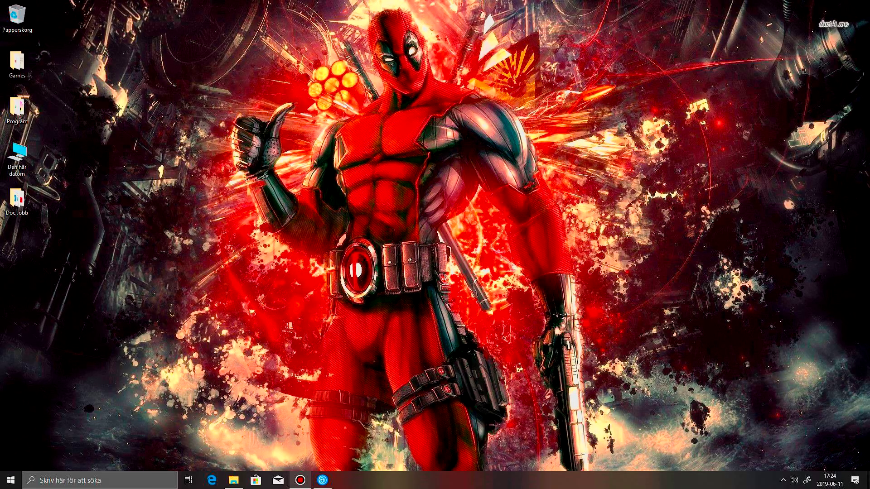
# Browse Dokument > Anno 1800 > config and open the engine file in Notepad with Redigera
pyautogui.rightClick(234, 481)
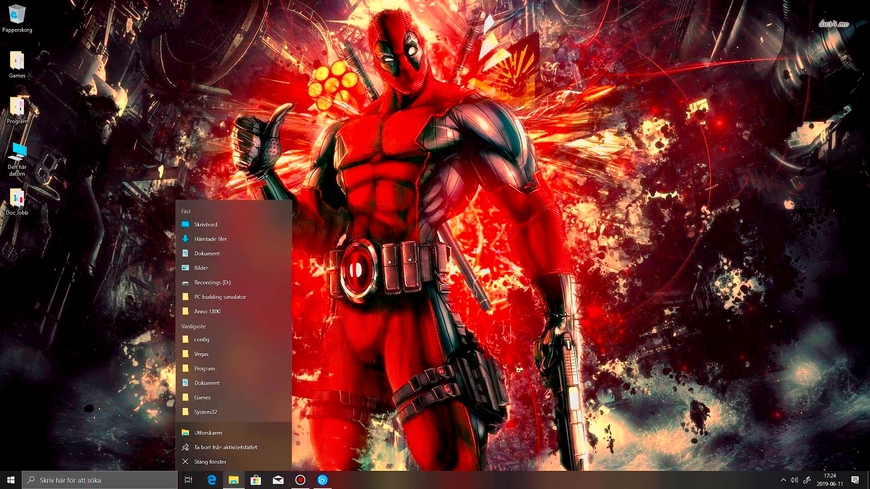
pyautogui.click(207, 253)
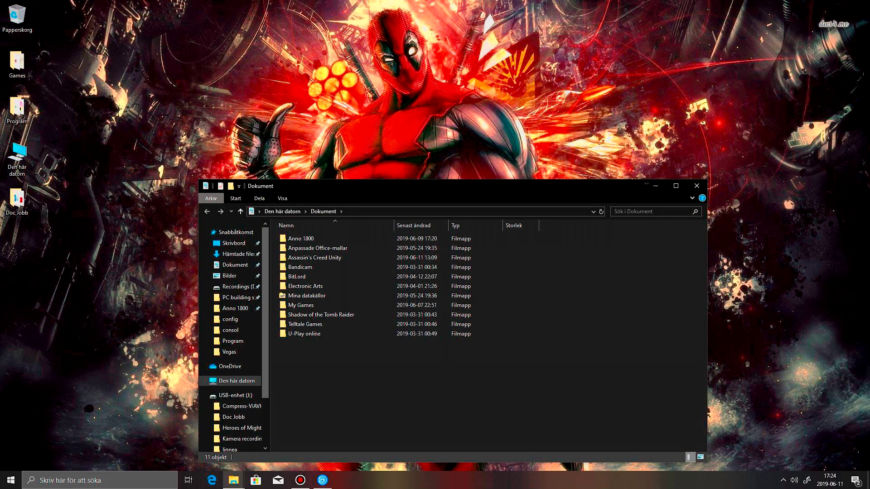
pyautogui.moveTo(290, 185); pyautogui.dragTo(250, 96)
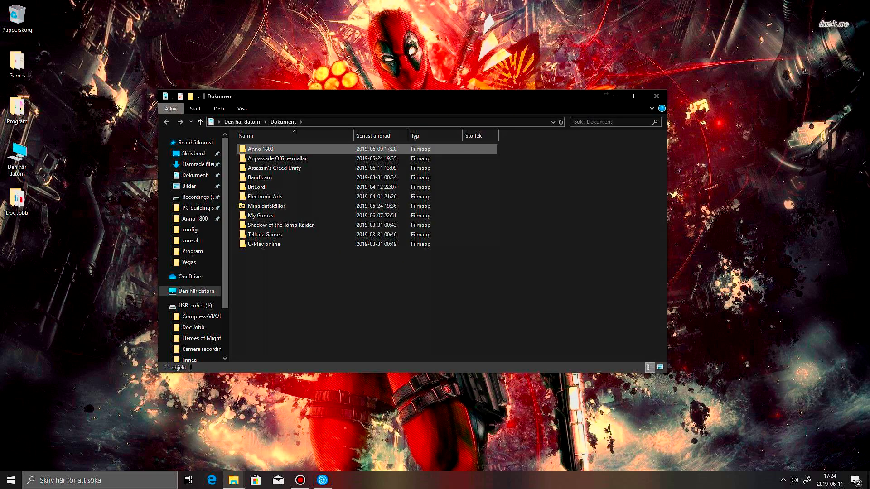
pyautogui.doubleClick(260, 149)
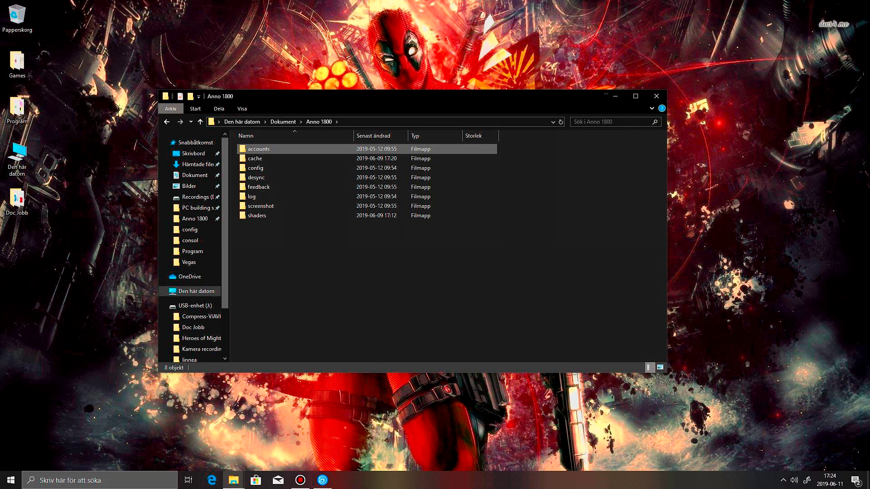
pyautogui.doubleClick(256, 168)
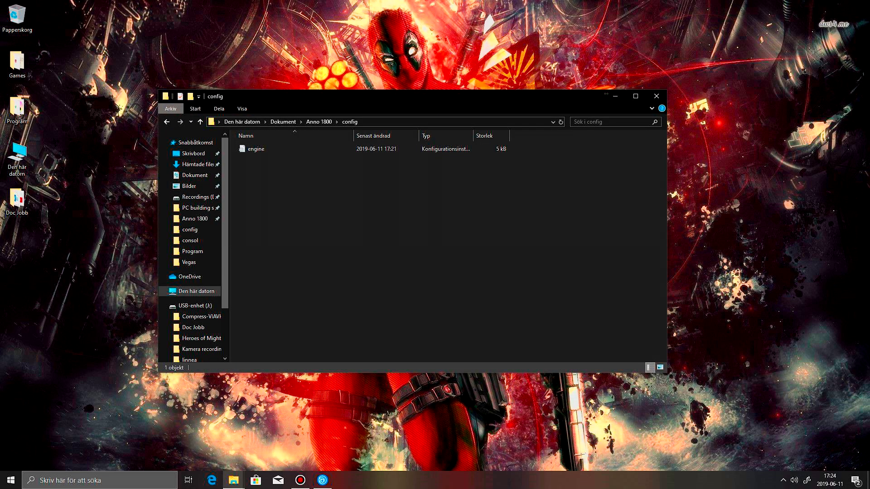
pyautogui.rightClick(255, 150)
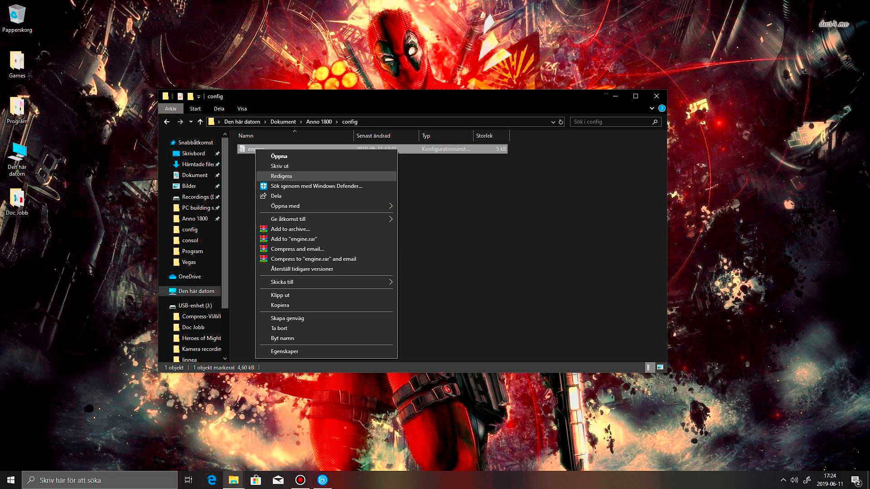
pyautogui.click(282, 176)
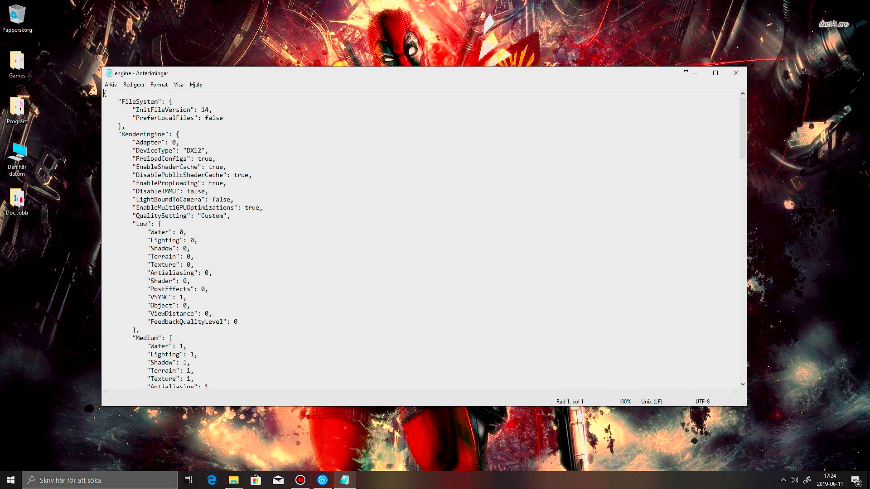
# Change DeviceType on line 8 from "DX12" to "DX11"
pyautogui.moveTo(136, 150); pyautogui.dragTo(205, 151)
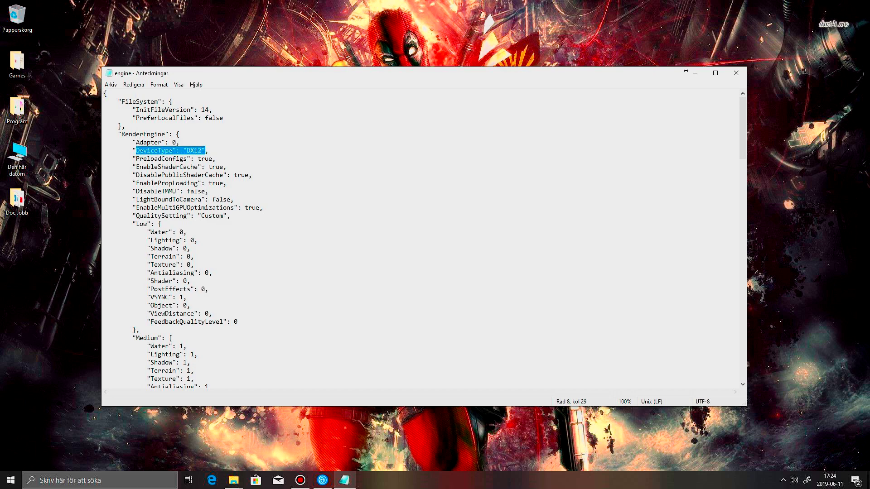
pyautogui.click(210, 150)
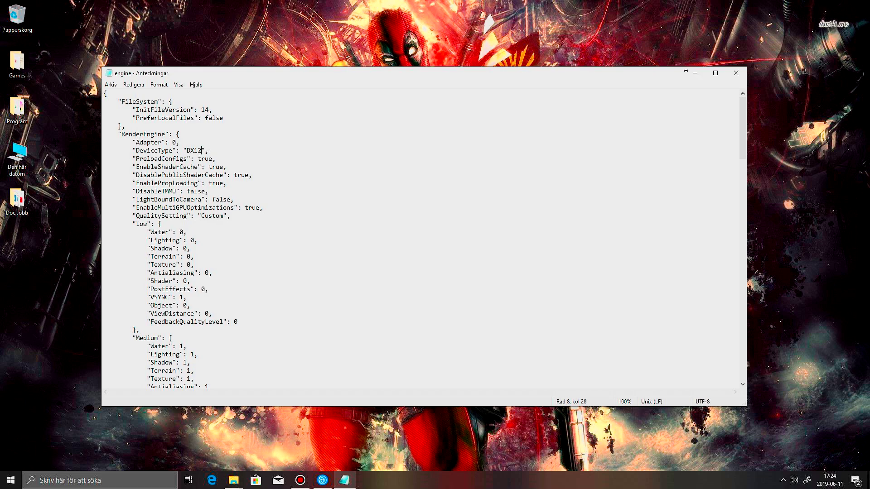
pyautogui.press('BackSpace')
pyautogui.write('1')
# Save the engine config through Arkiv > Spara and close Notepad
pyautogui.hotkey('alt', 'a')
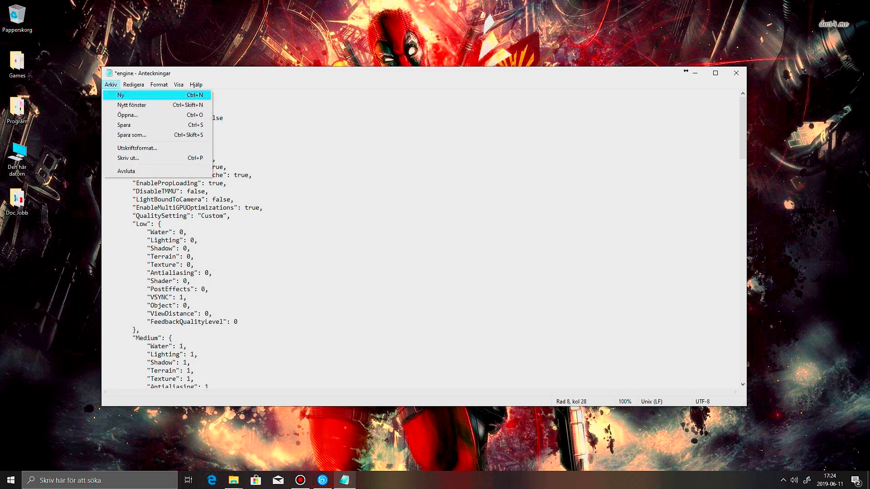
pyautogui.press('Down')
pyautogui.press('Down')
pyautogui.press('Down')
pyautogui.press('Return')
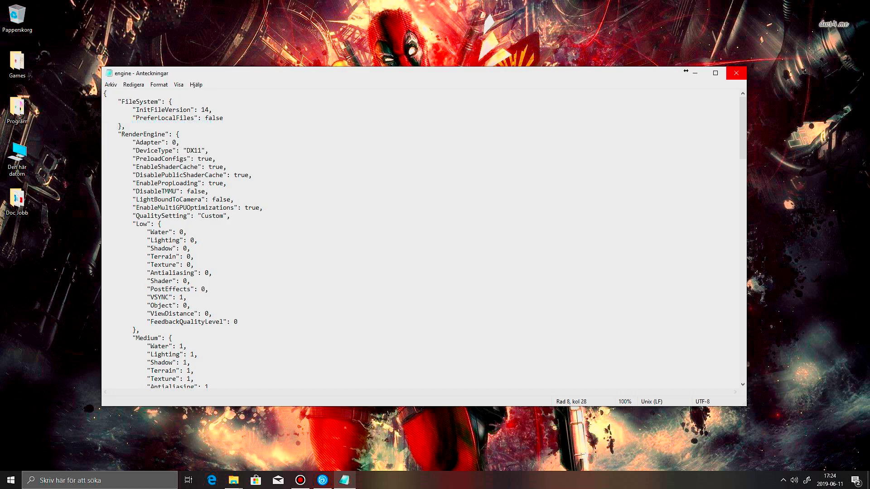
pyautogui.click(737, 73)
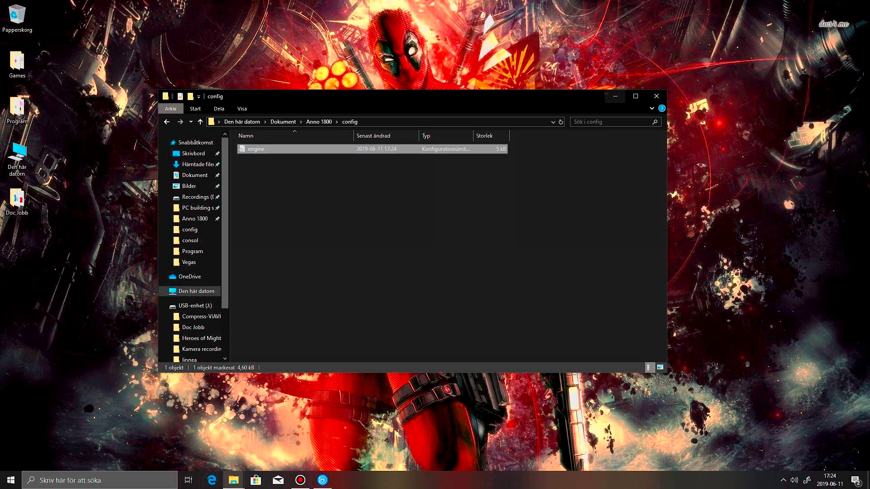
# Minimize the config folder window and relaunch Anno 1800 from Uplay
pyautogui.click(616, 96)
pyautogui.click(322, 480)
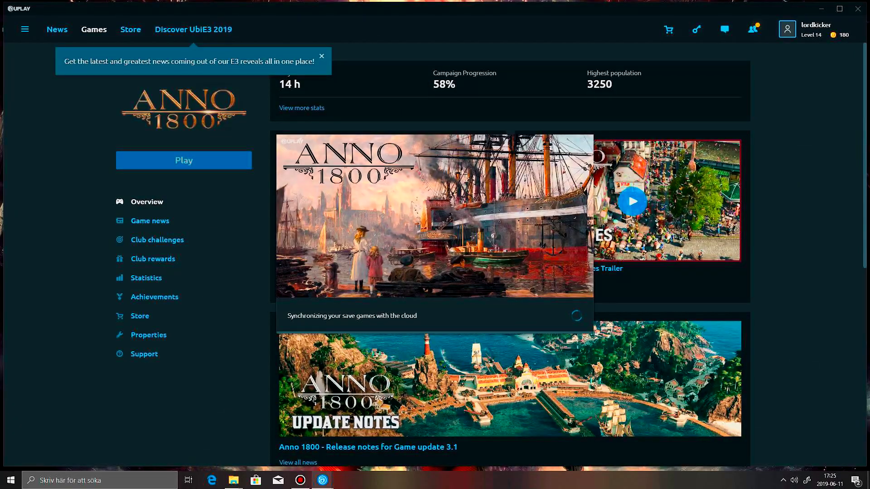
pyautogui.click(323, 481)
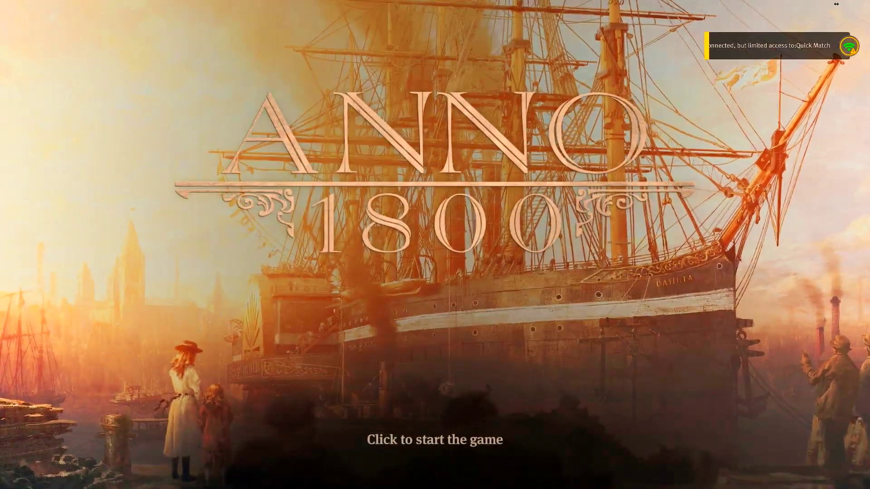
# Move past the title screen to the main menu and choose Quit Game
pyautogui.click(837, 4)
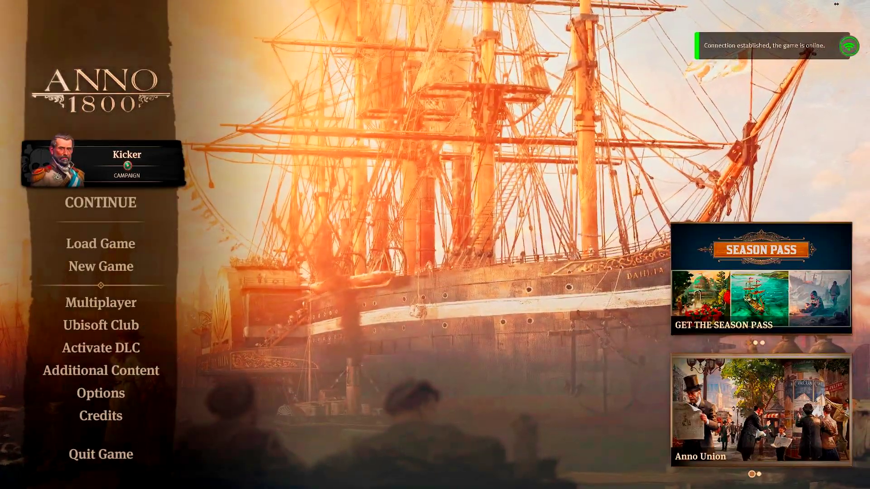
pyautogui.press('Up')
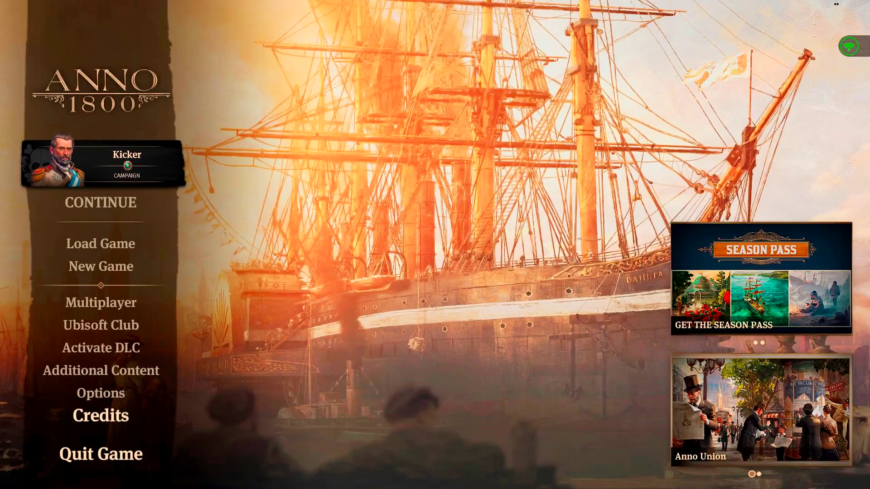
pyautogui.press('Down')
pyautogui.press('Up')
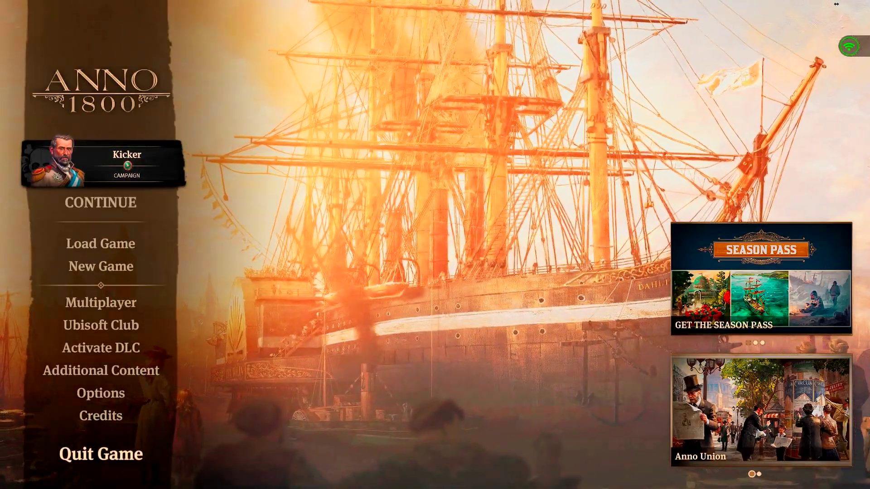
pyautogui.press('Return')
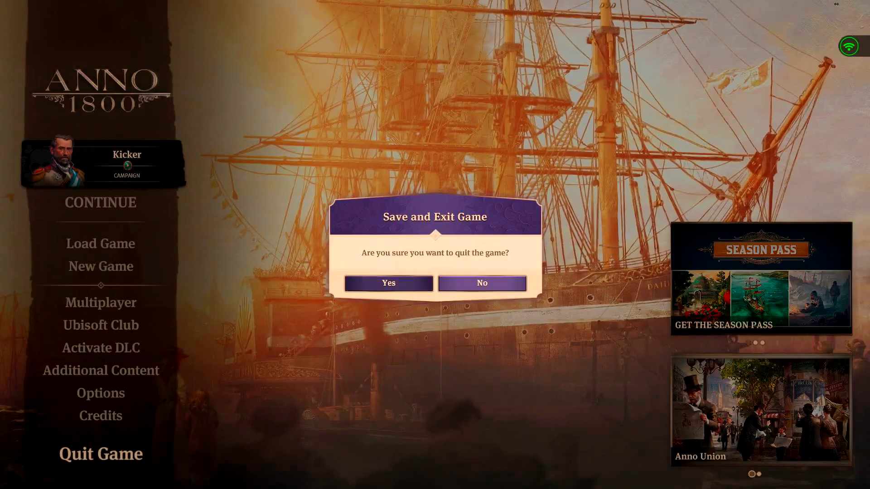
# Confirm Yes in the Save and Exit Game dialog and return to the desktop
pyautogui.press('Left')
pyautogui.press('Return')
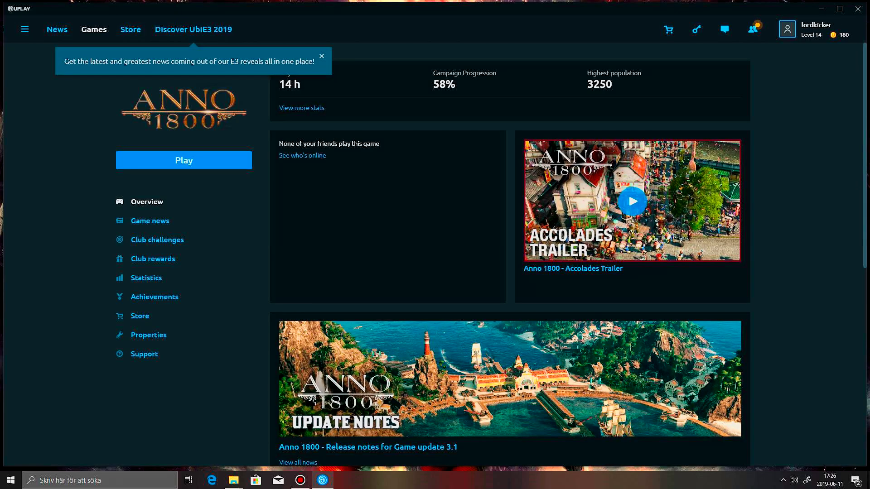
pyautogui.press('super+d')
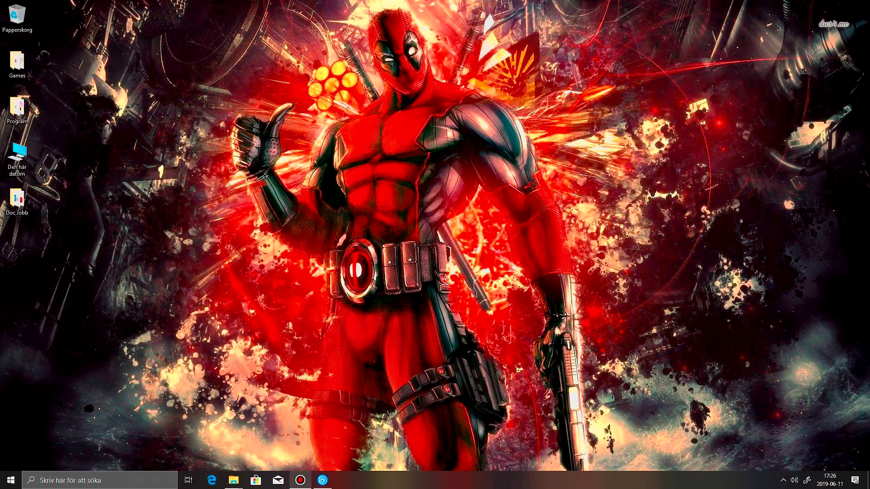